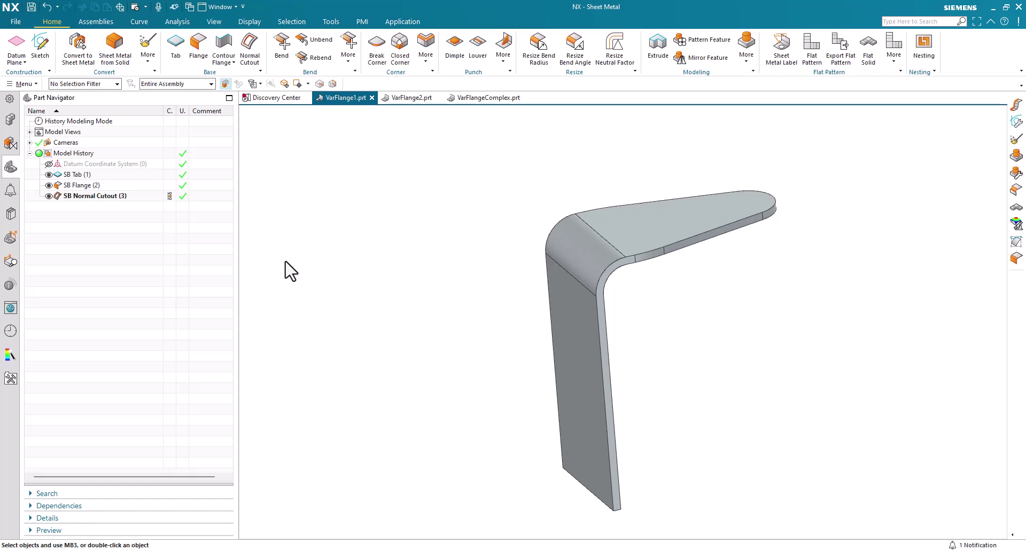
Try an Advanced Flange on the tangent edge chain, then abandon it as unsupported
click(348, 56)
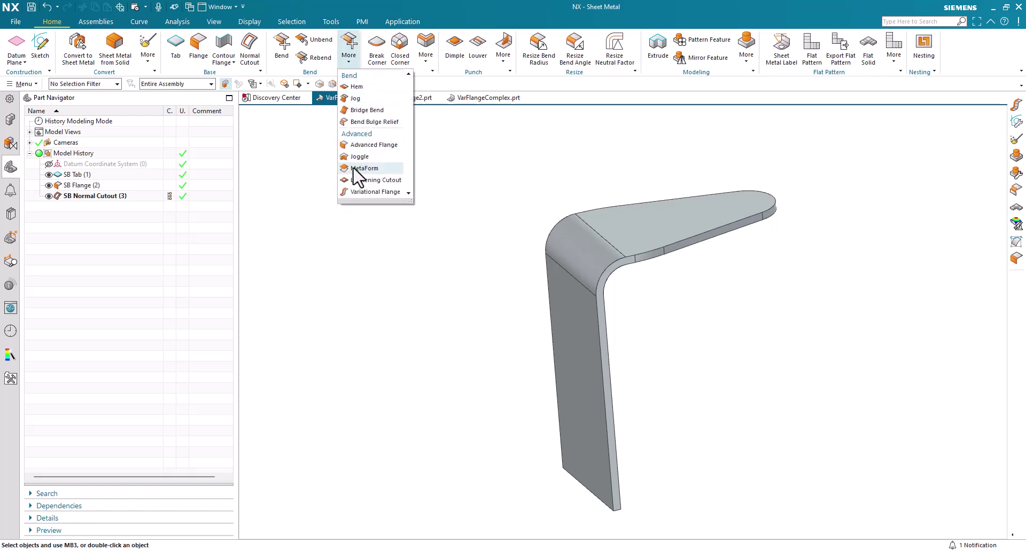
click(375, 192)
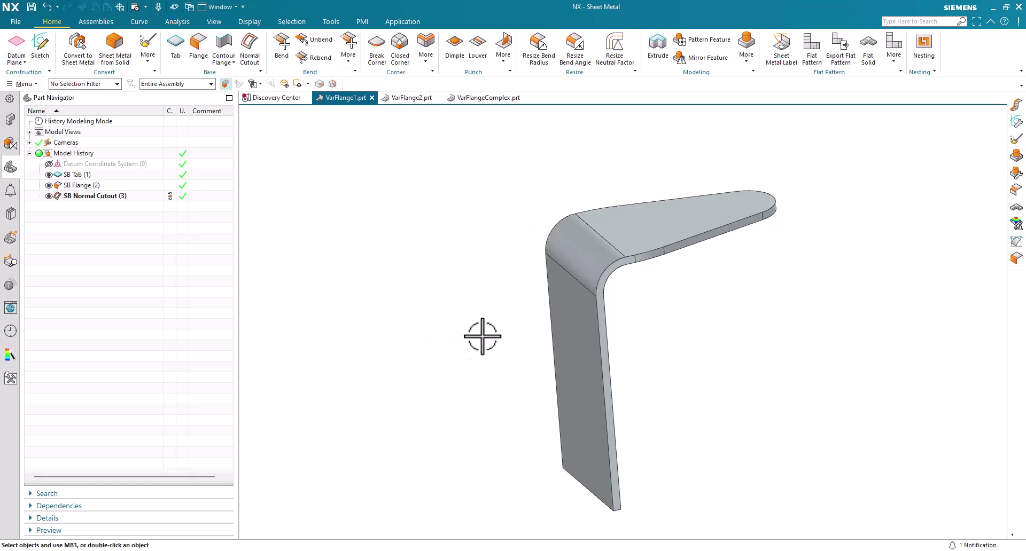
mouse_move(477, 324)
middle_down()
mouse_move(414, 337)
mouse_move(320, 160)
middle_up()
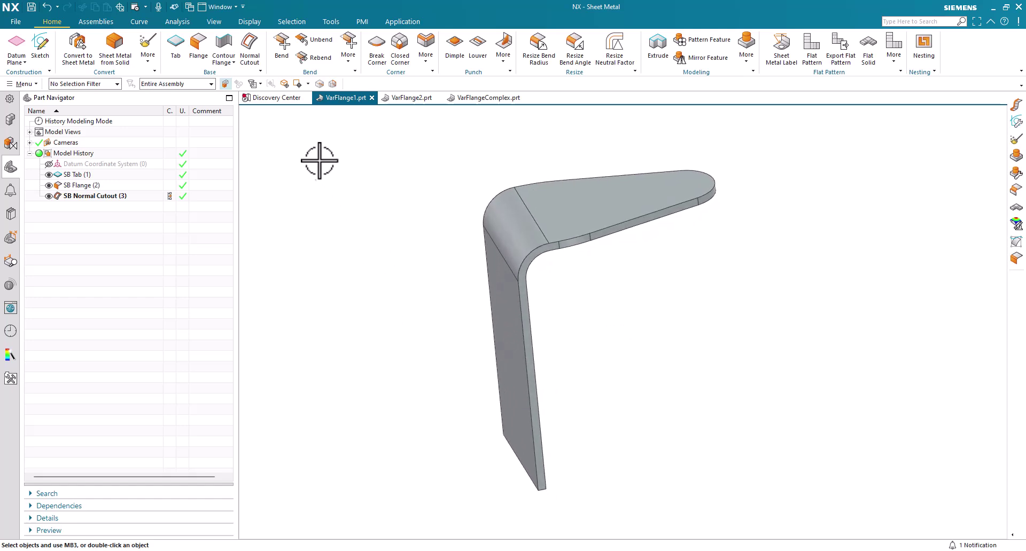
click(349, 62)
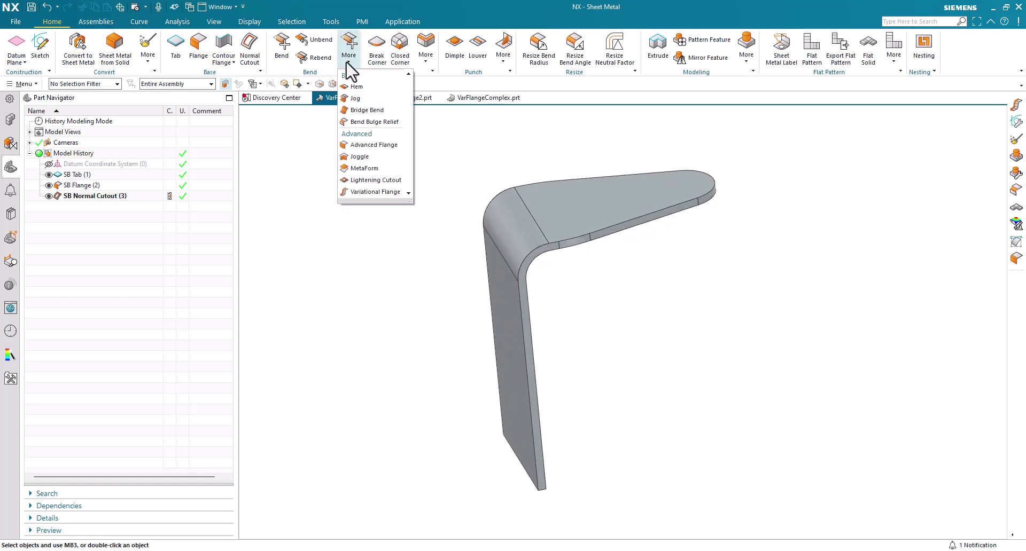
click(368, 145)
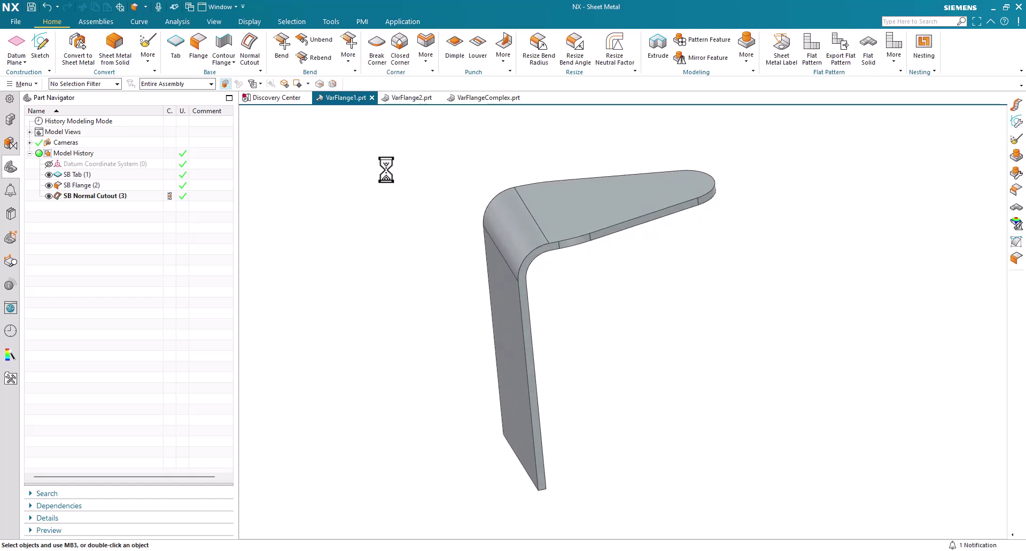
click(533, 332)
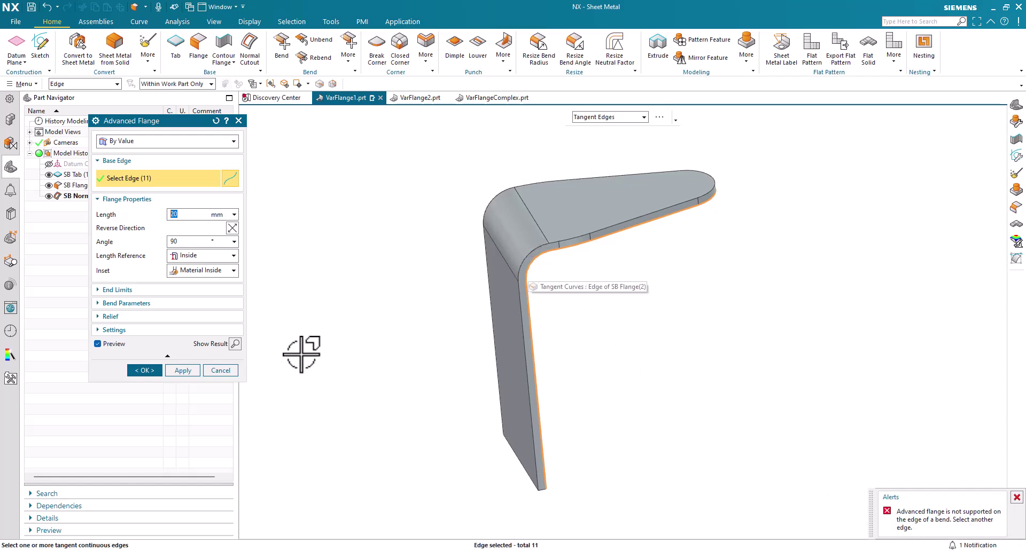
click(220, 370)
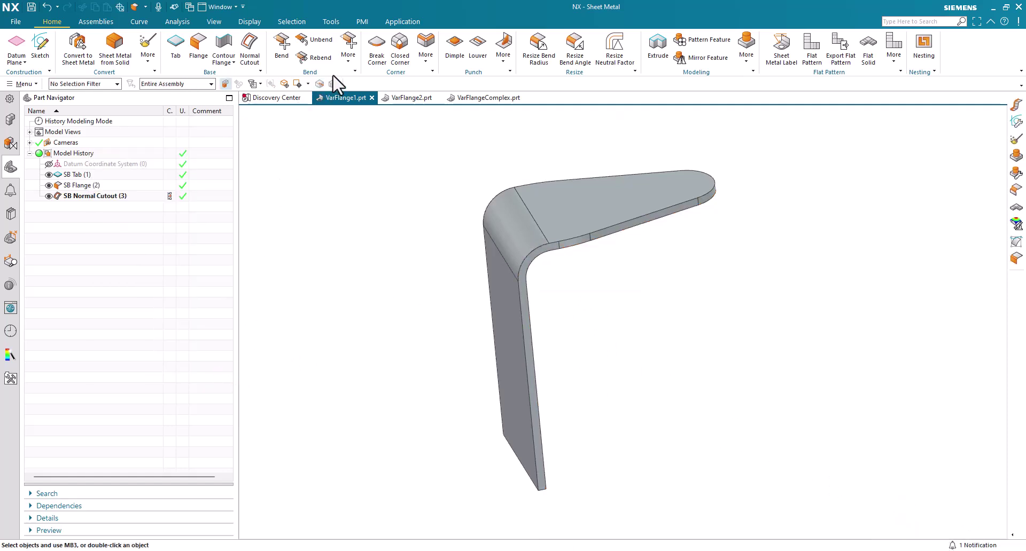
Start a Variational Flange on the tab's 11-edge tangent chain, previewing 20 mm at 90°
click(350, 65)
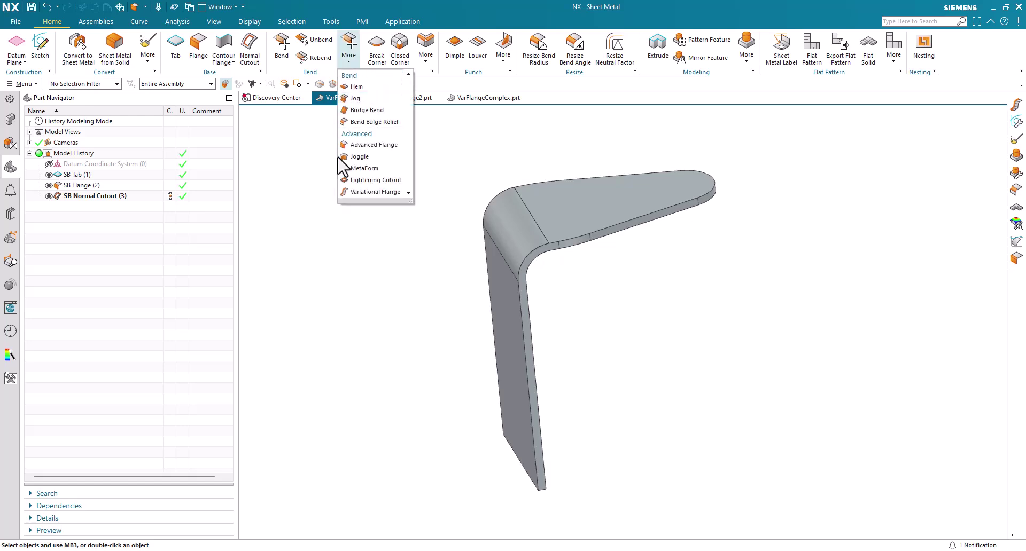
click(350, 194)
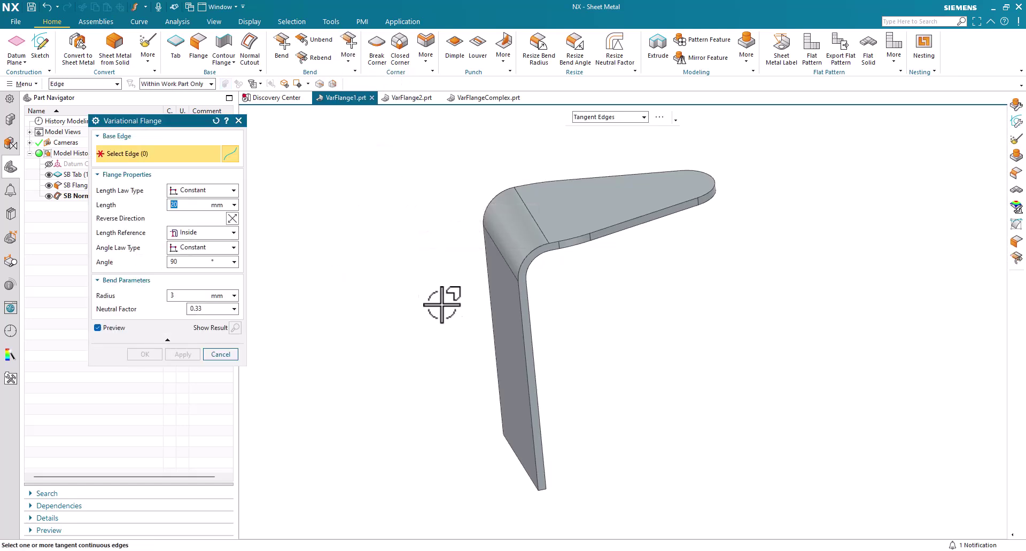
click(525, 316)
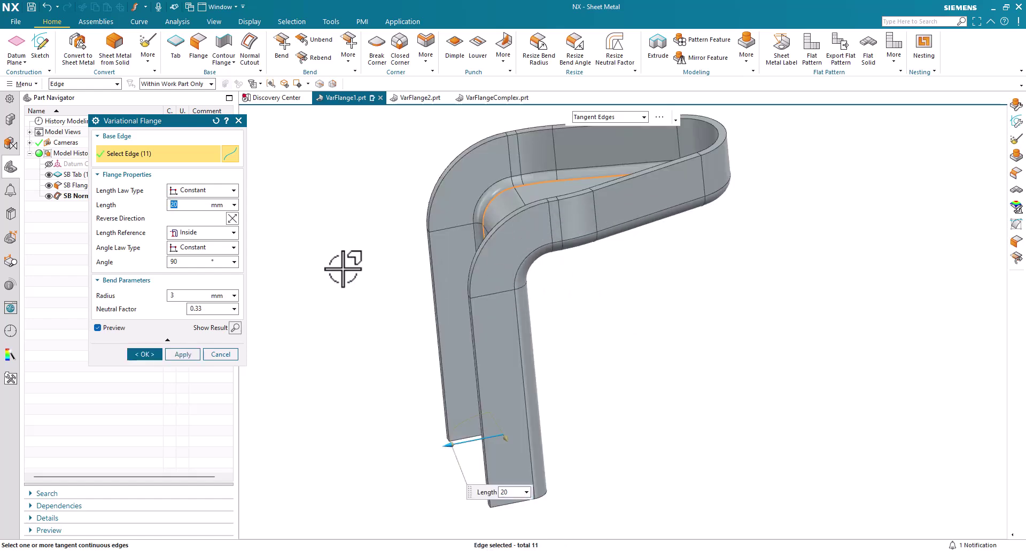
mouse_move(343, 268)
middle_down()
mouse_move(284, 271)
mouse_move(284, 288)
mouse_move(284, 271)
middle_up()
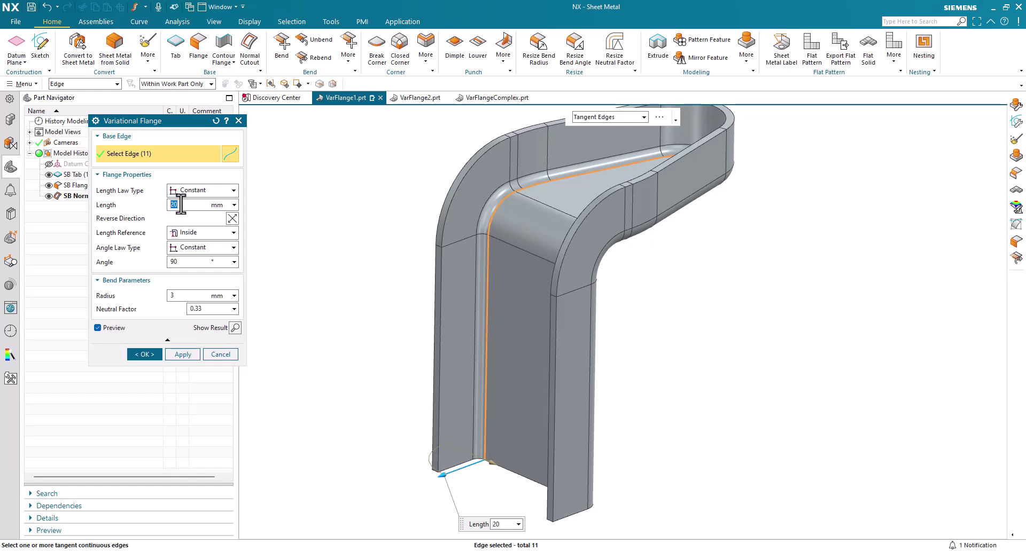
Change the flange length to 10 mm, then to 5 mm
text(10)
key(Return)
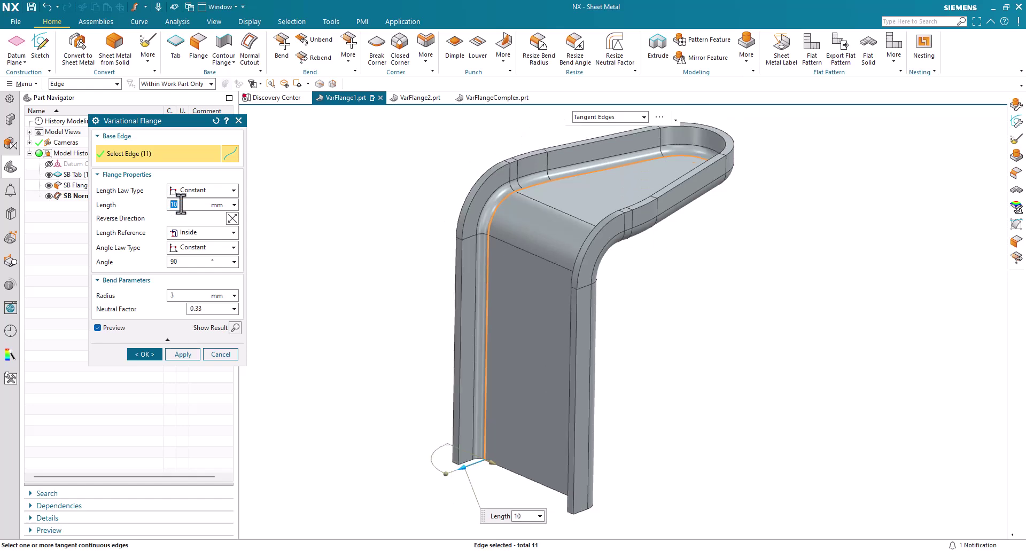
text(5)
key(Return)
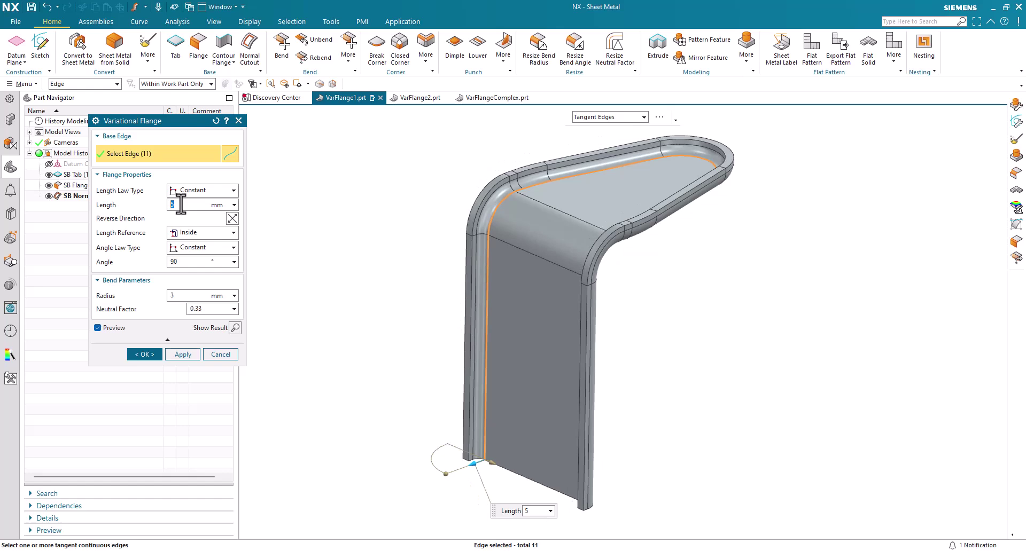
Flip the flange direction and back, then try a 45° flange angle
click(231, 219)
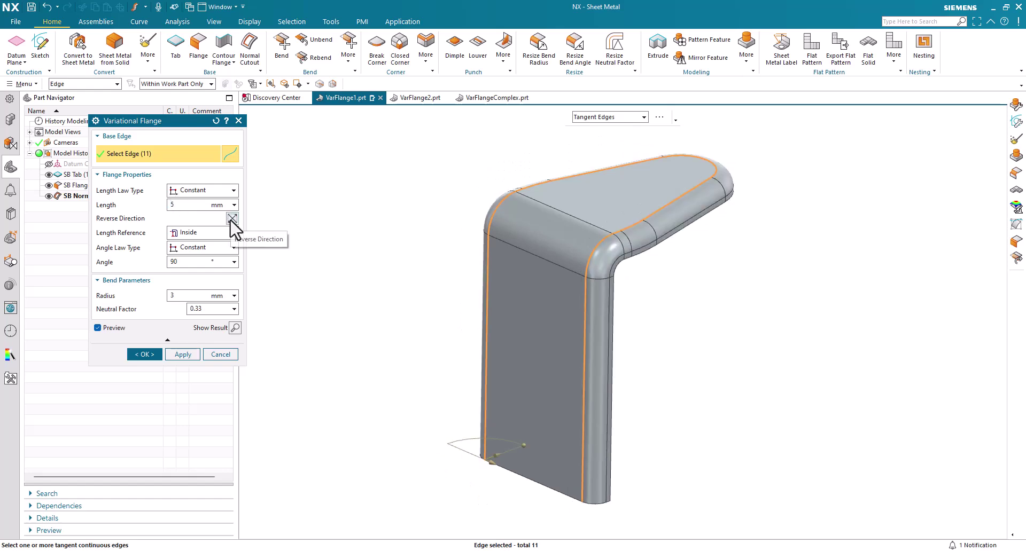
click(231, 219)
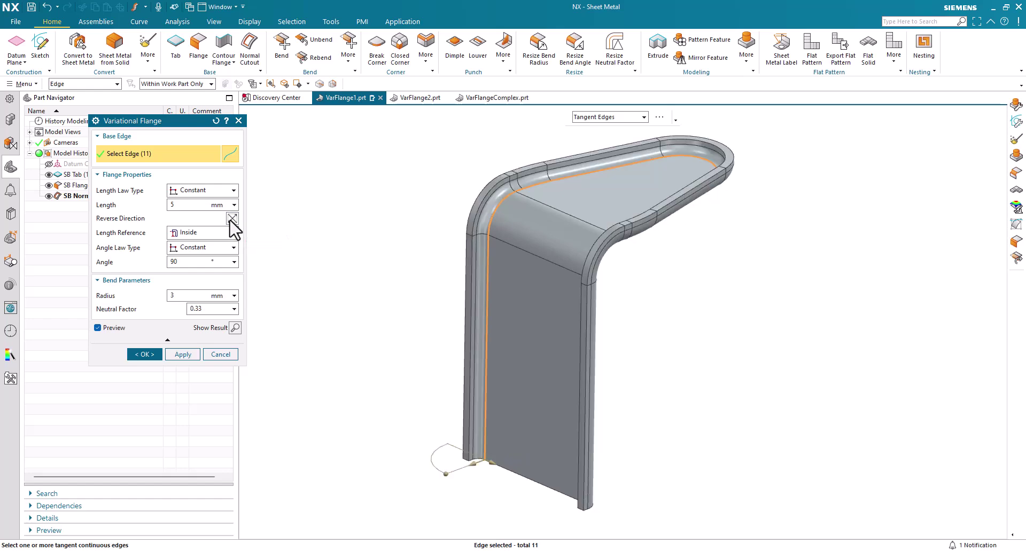
click(184, 262)
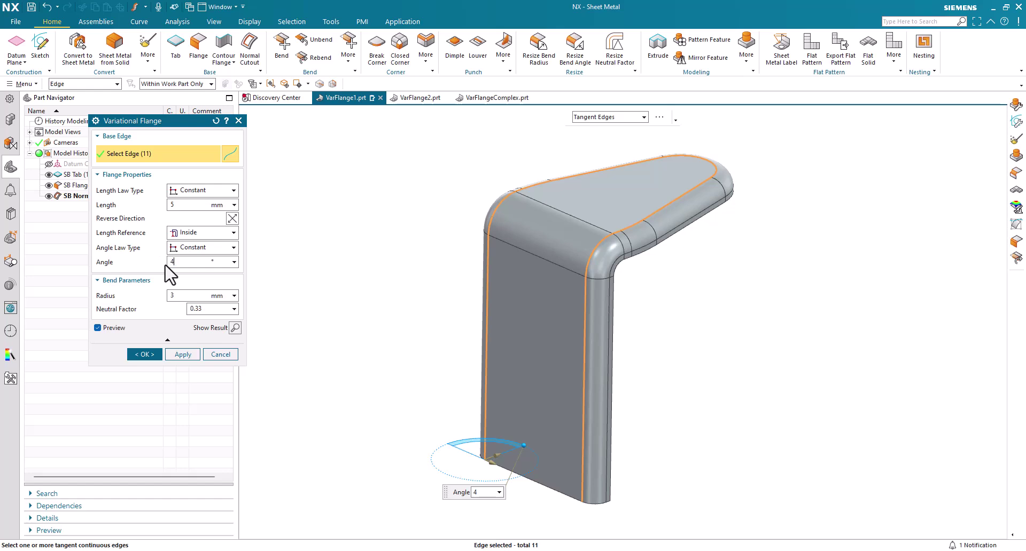
key(Return)
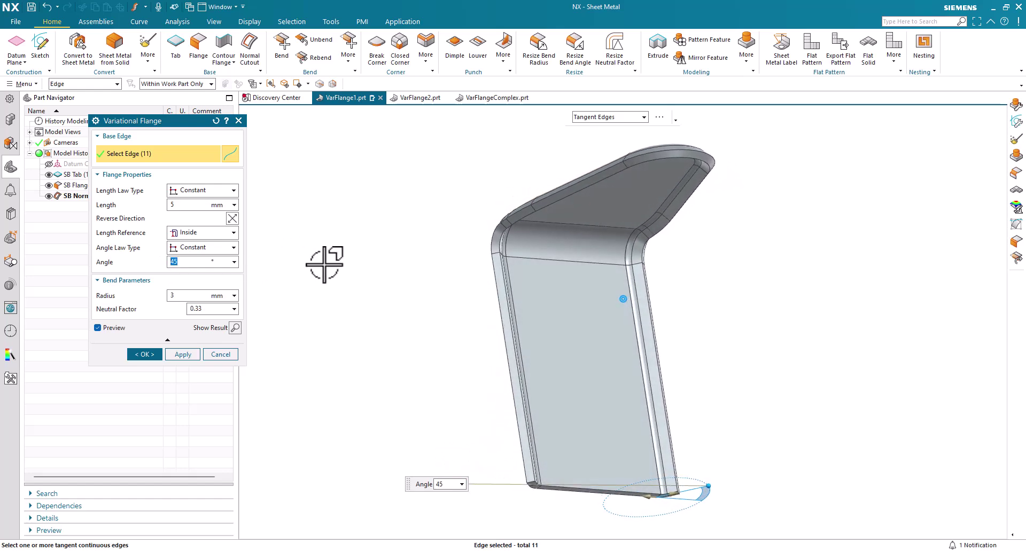
middle_drag(320, 265, 194, 263)
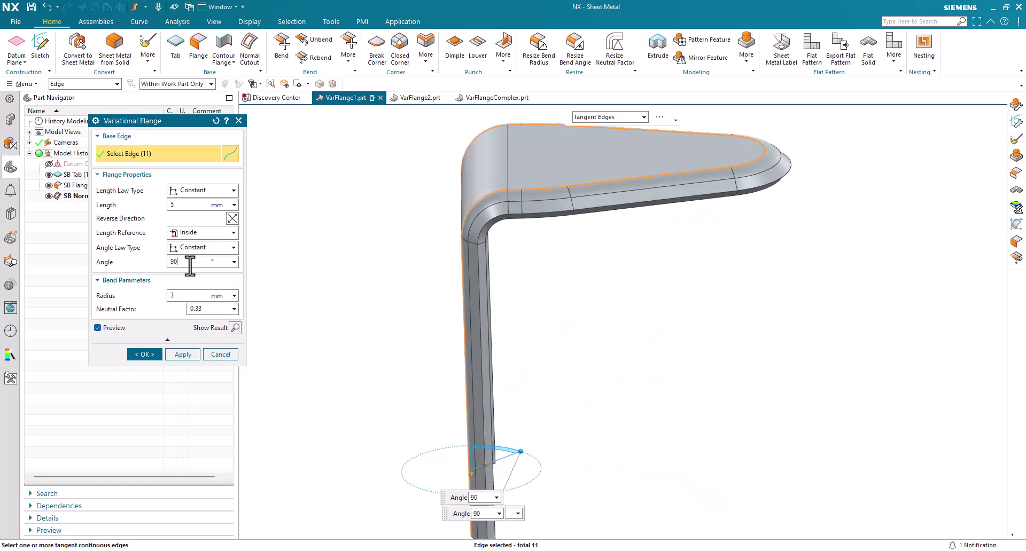
Test flange lengths of 6, 8, 10 and 11 mm
scroll(279, 241, up, 5)
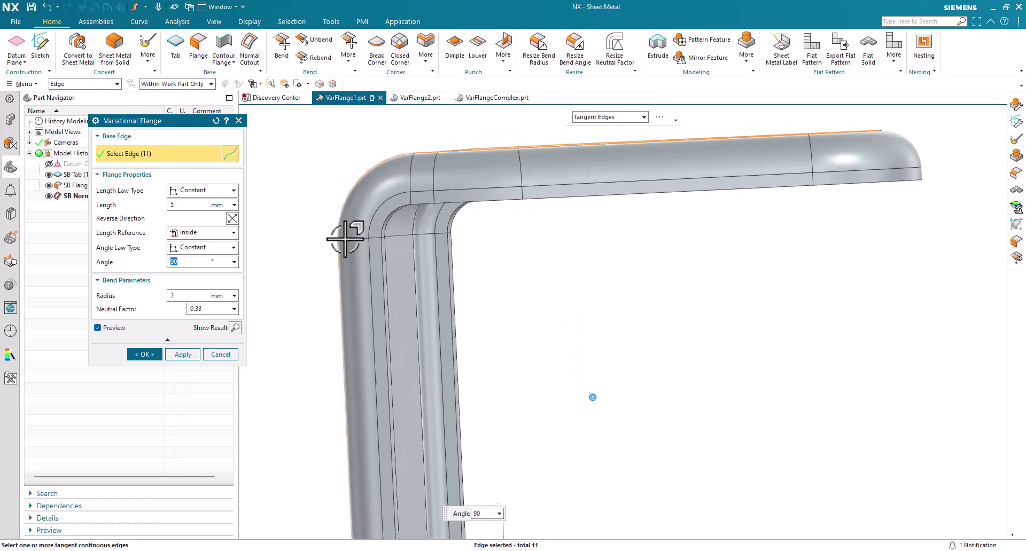
scroll(346, 234, up, 4)
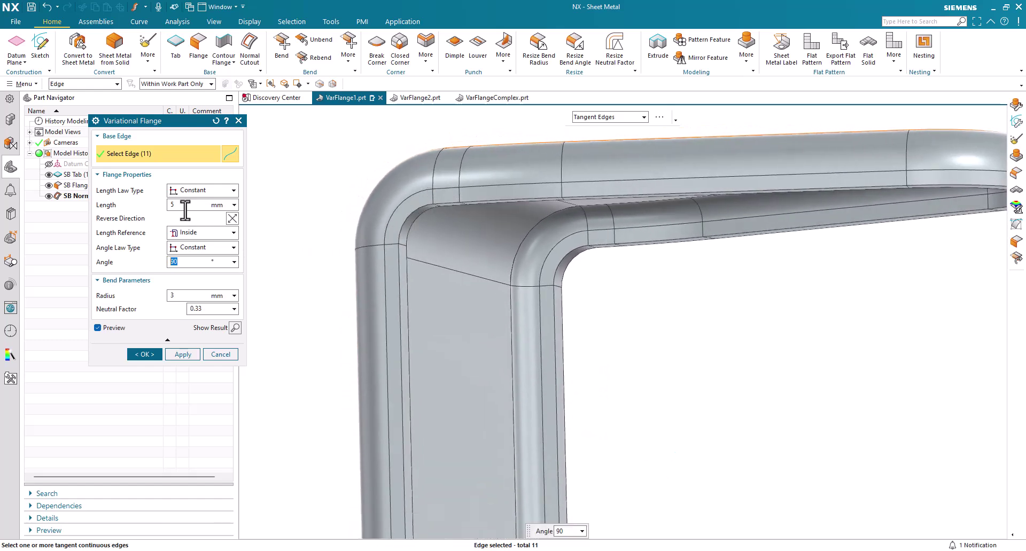
click(167, 208)
key(Return)
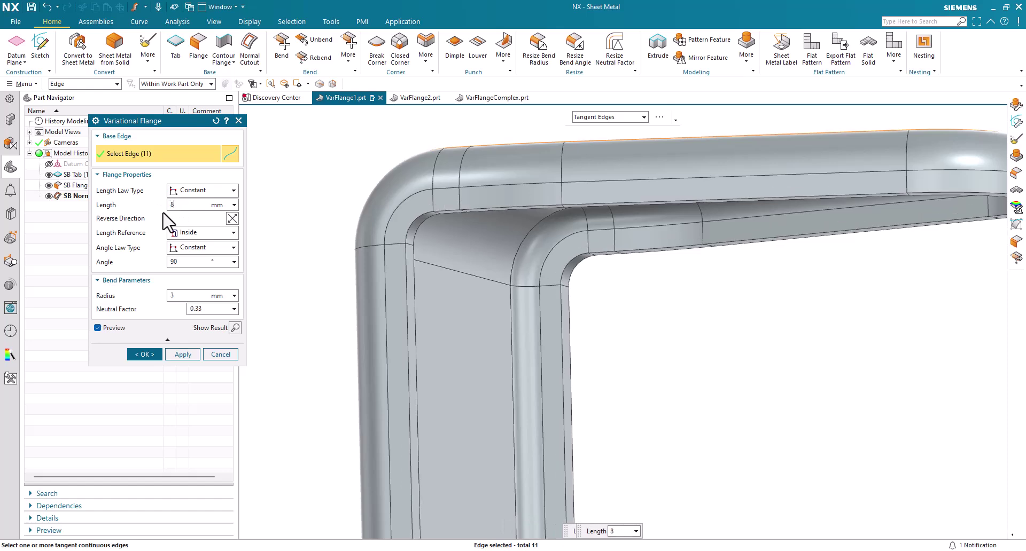
text(8)
key(Return)
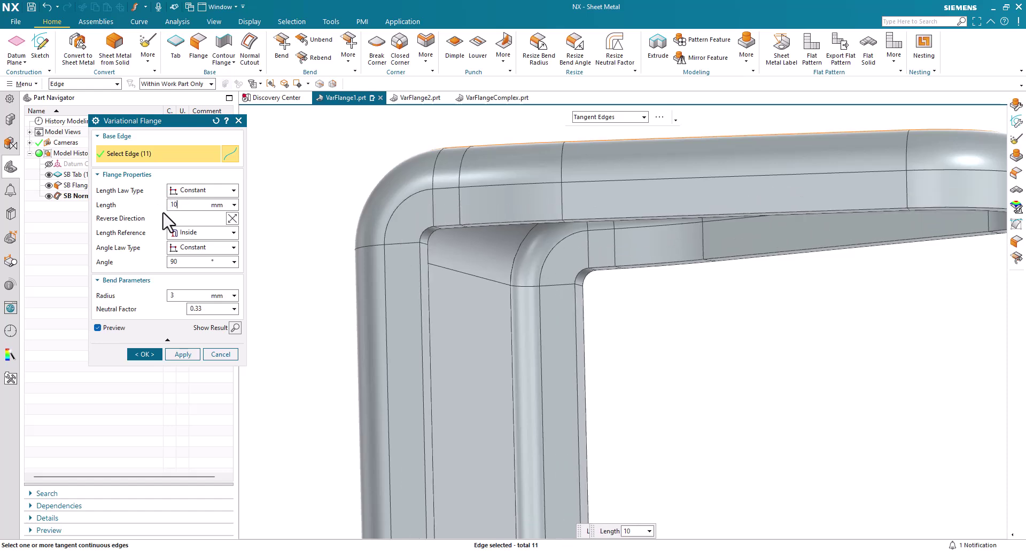
text(10)
key(Return)
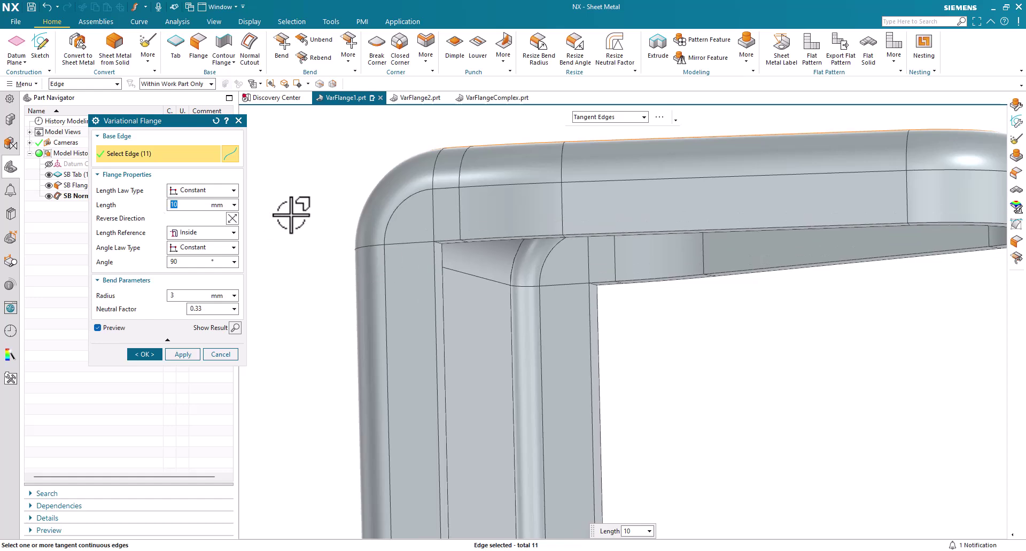
text(11)
key(Return)
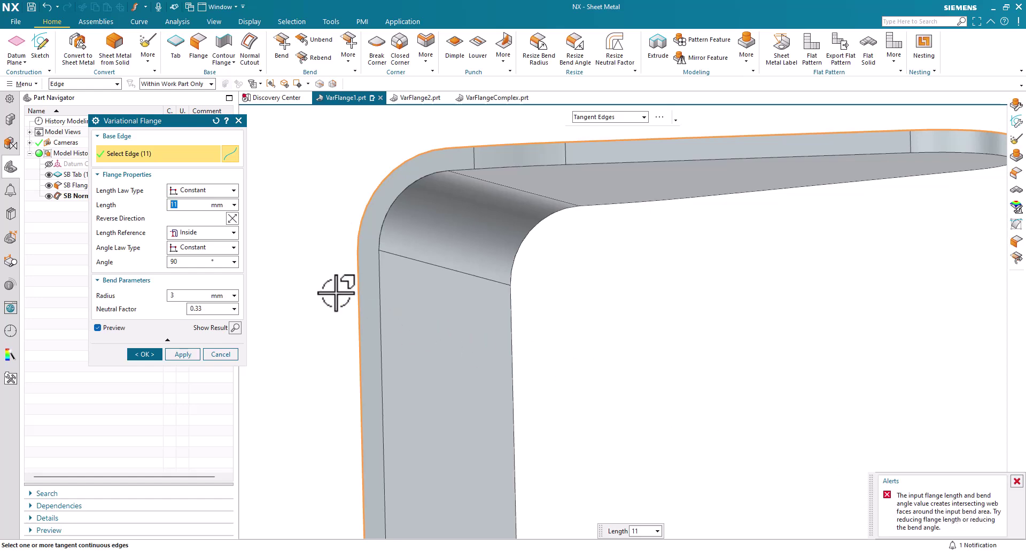
Reset the length to 5 mm, check the 3 mm bend radius, and create the flange
key(Return)
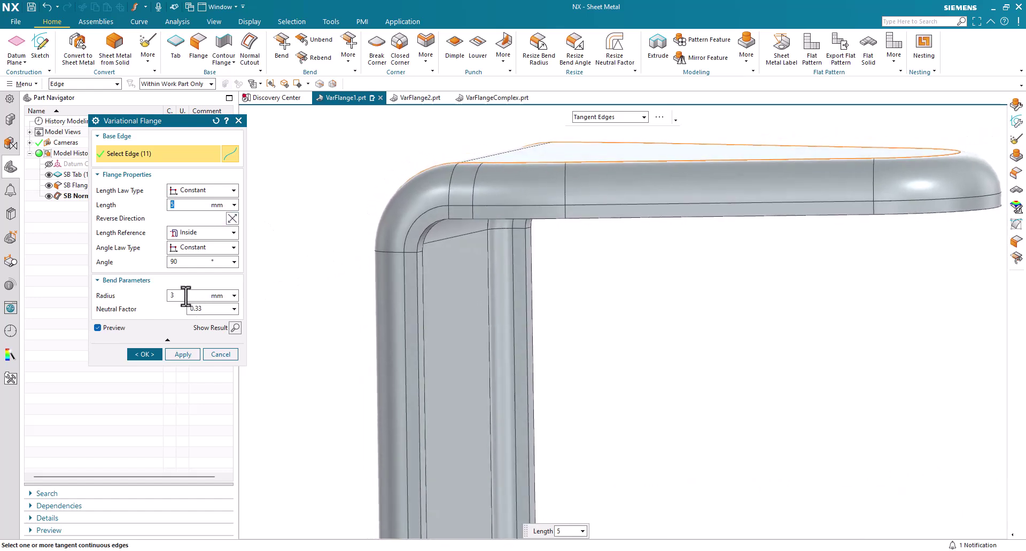
click(171, 295)
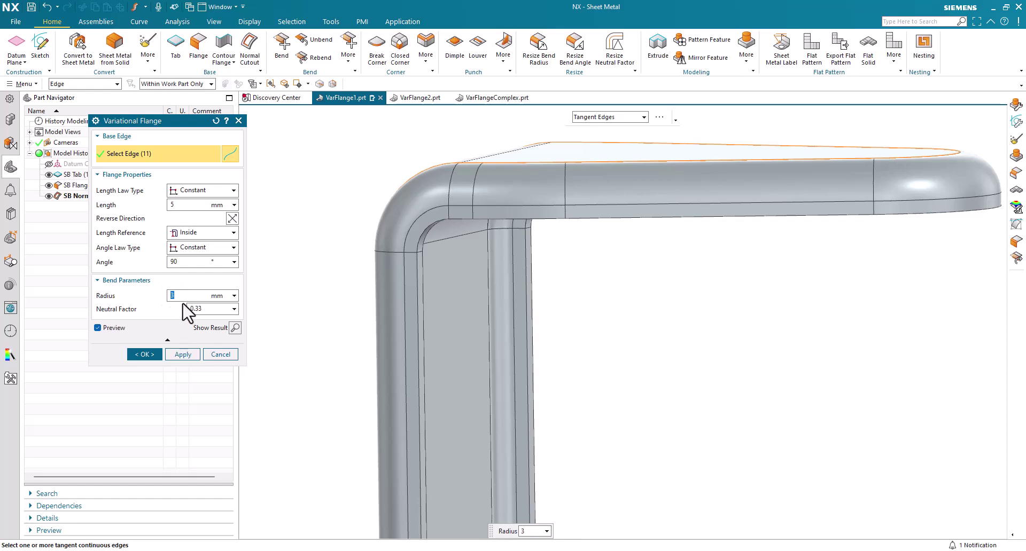
click(146, 354)
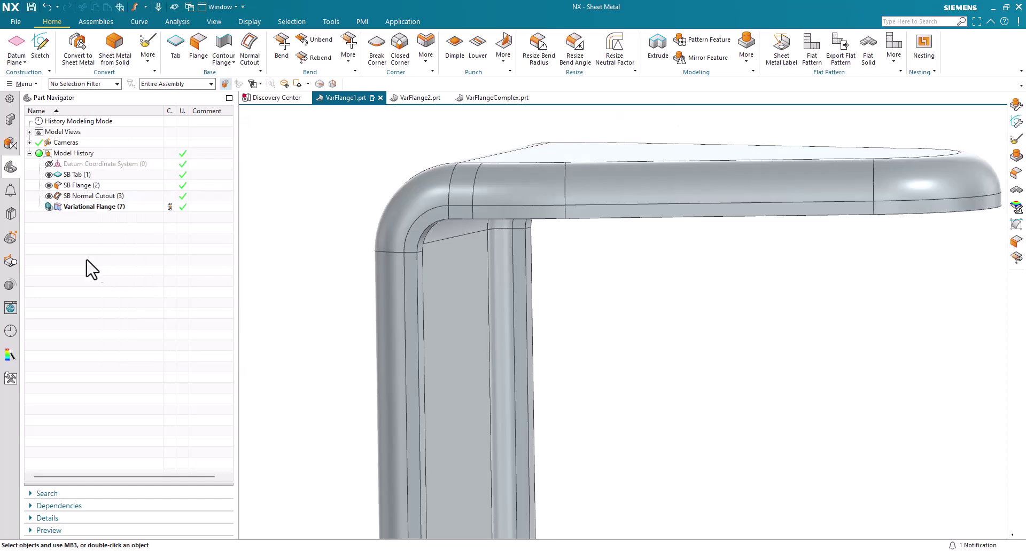
mouse_move(58, 208)
click(123, 317)
key(ctrl+f)
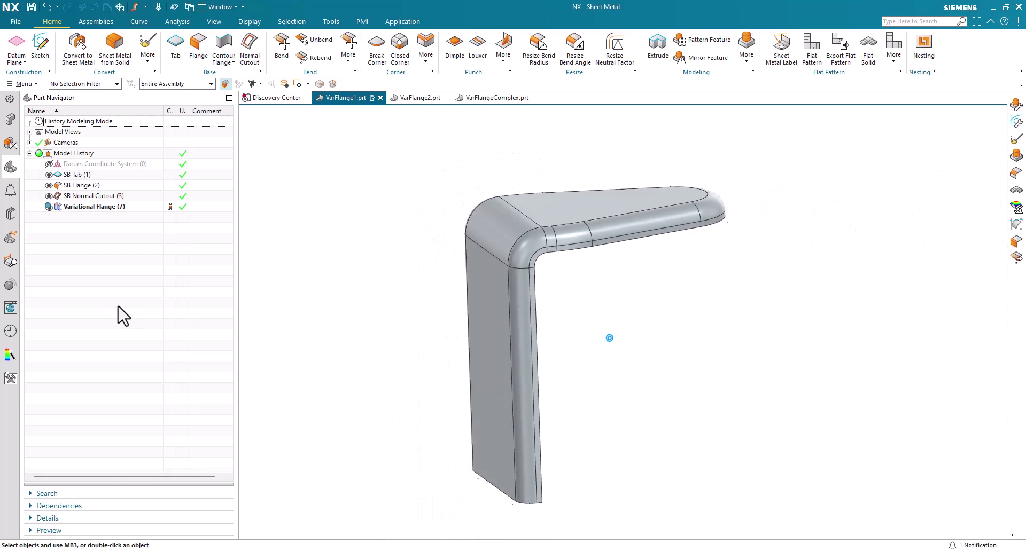
Switch to VarFlange2.prt and start a Variational Flange
click(402, 100)
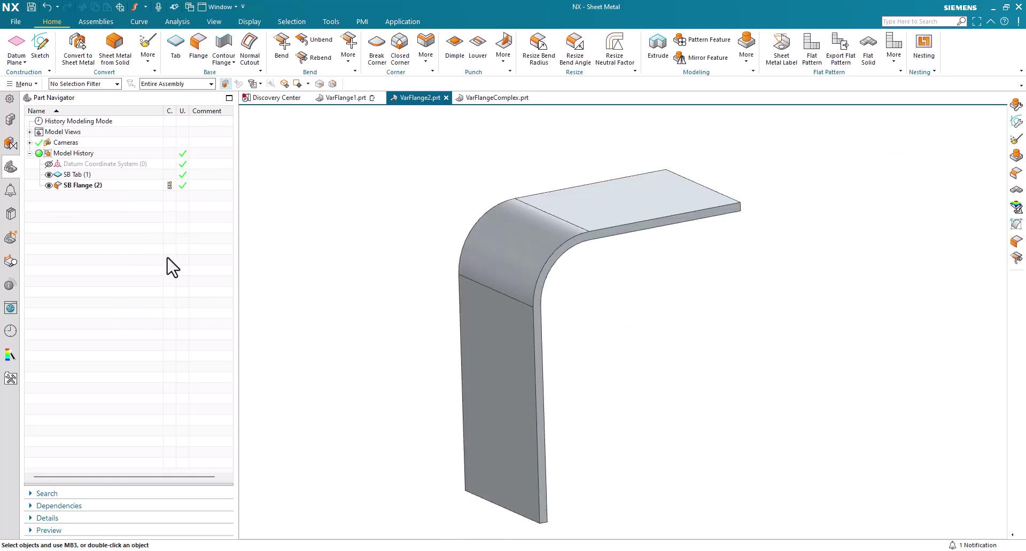
click(348, 54)
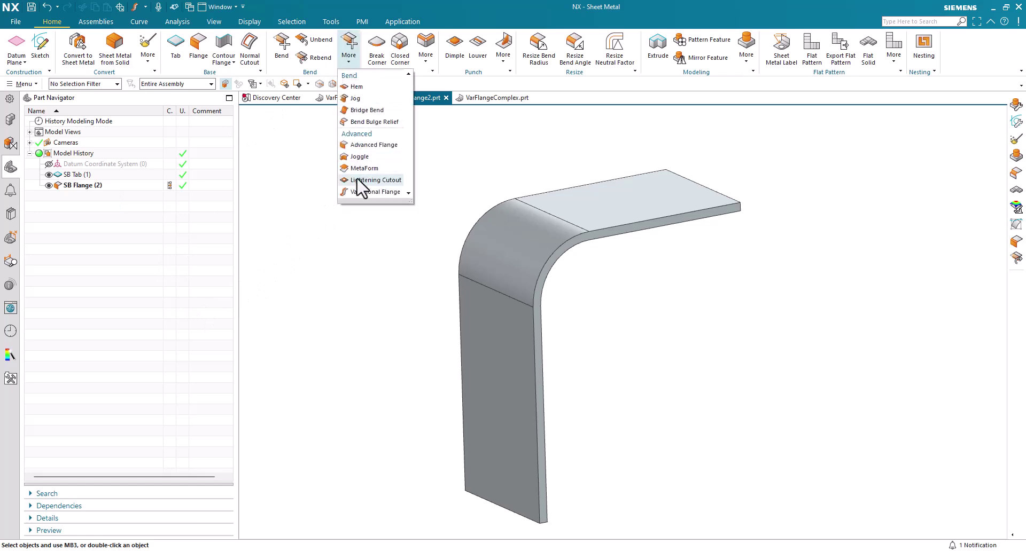
click(368, 192)
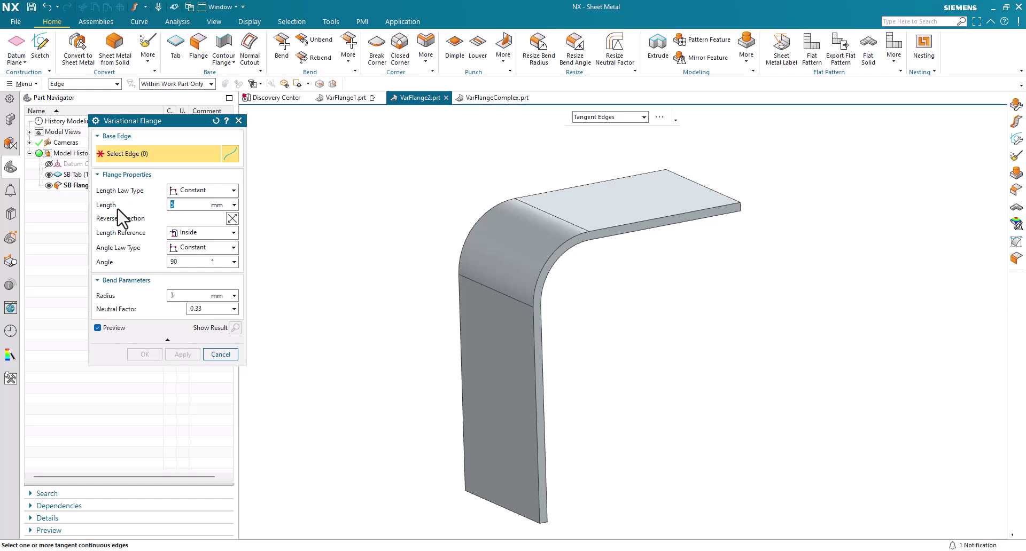
Select the three tangent-connected edges and set the flange length to 10 mm
middle_drag(348, 275, 599, 391)
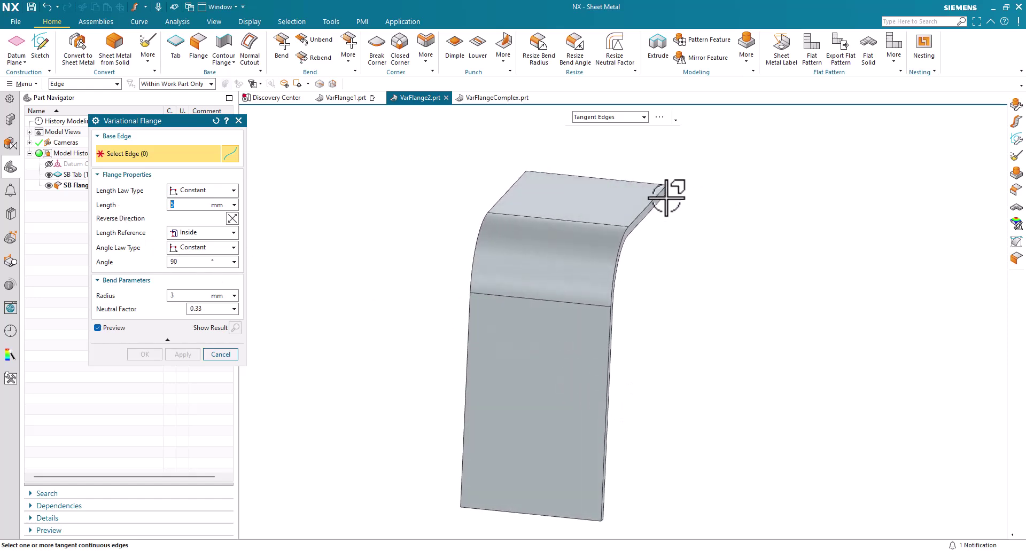
click(612, 383)
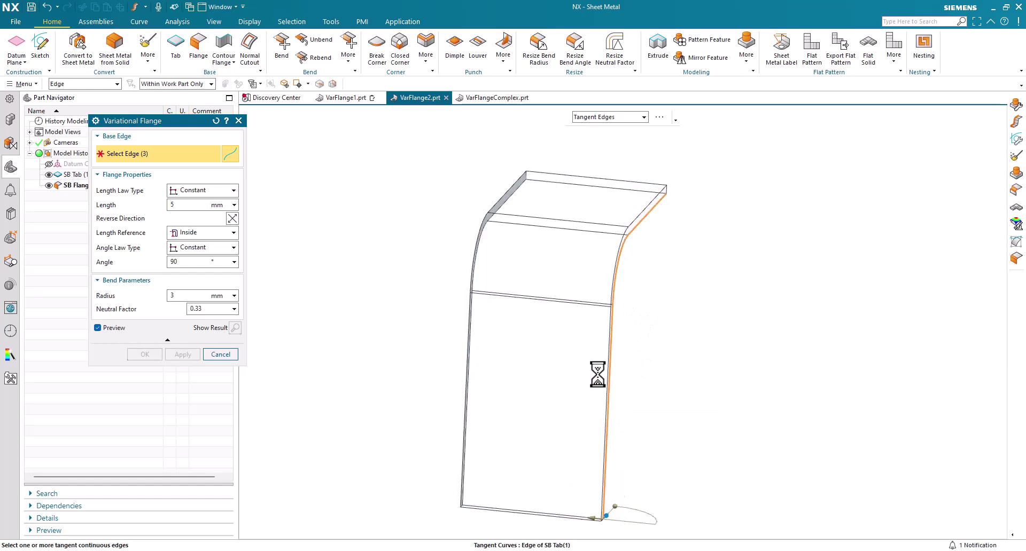
middle_drag(300, 314, 296, 300)
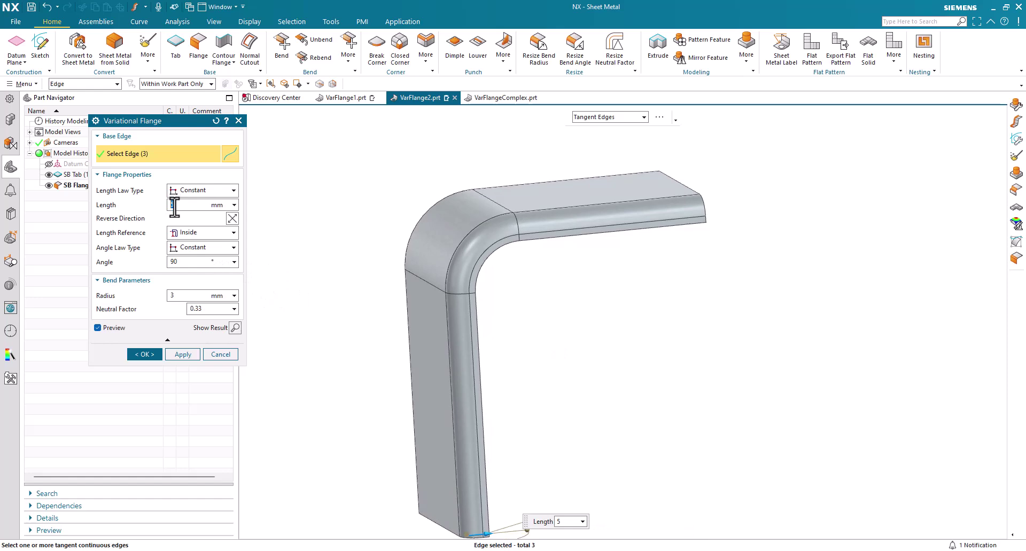
text(0)
key(Return)
middle_drag(319, 217, 322, 213)
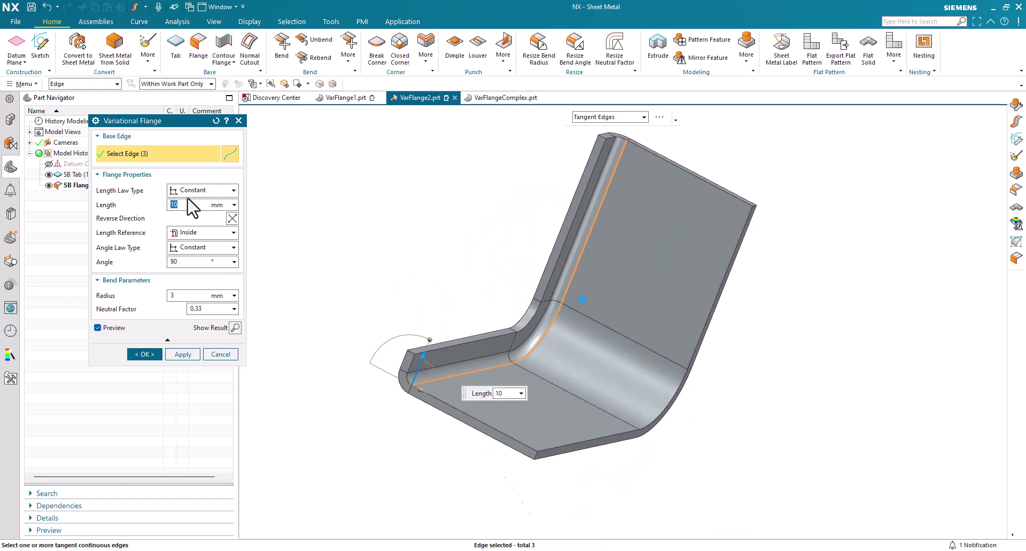
Apply a Linear length law with a 10 mm start length and 15 mm end length
click(184, 191)
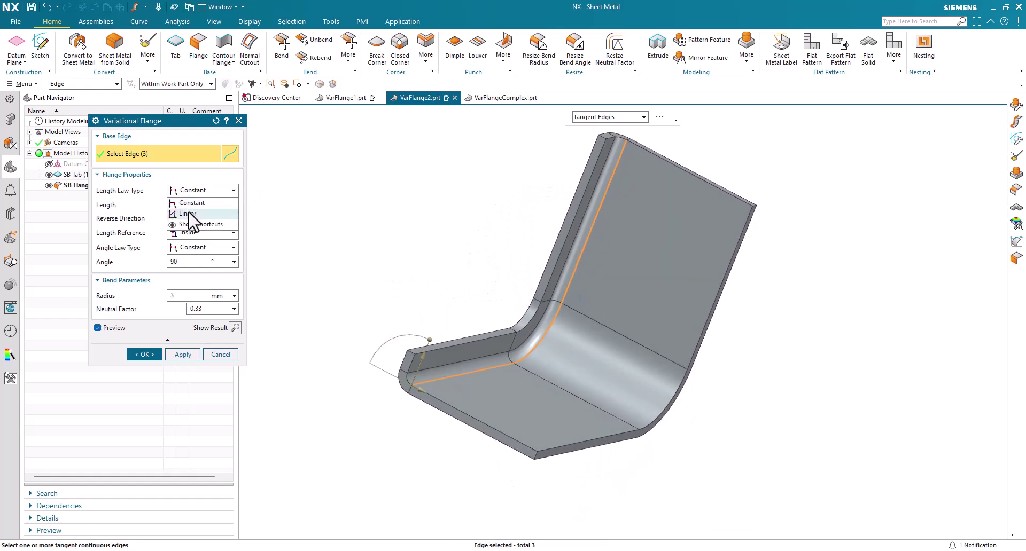
click(191, 213)
double_click(171, 206)
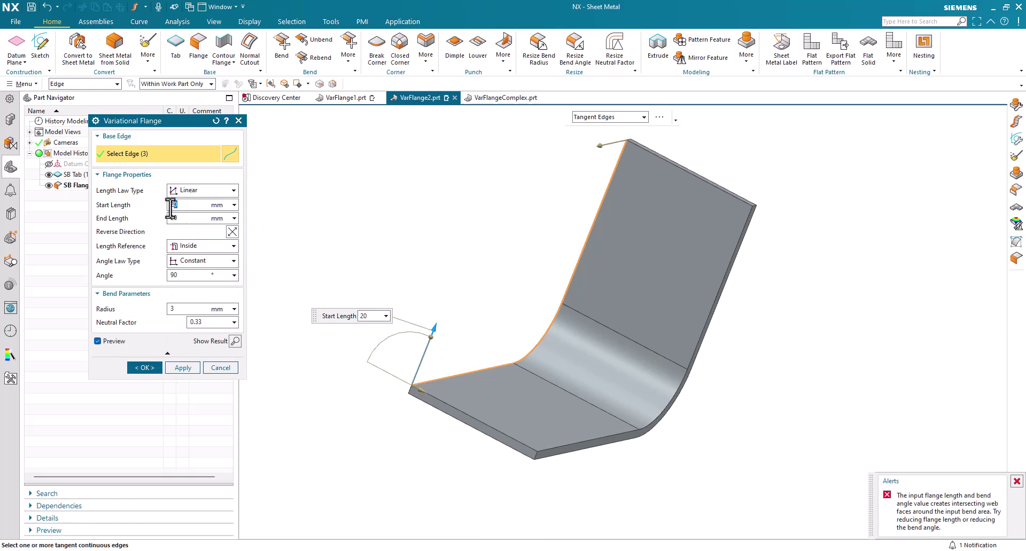
text(10)
key(Return)
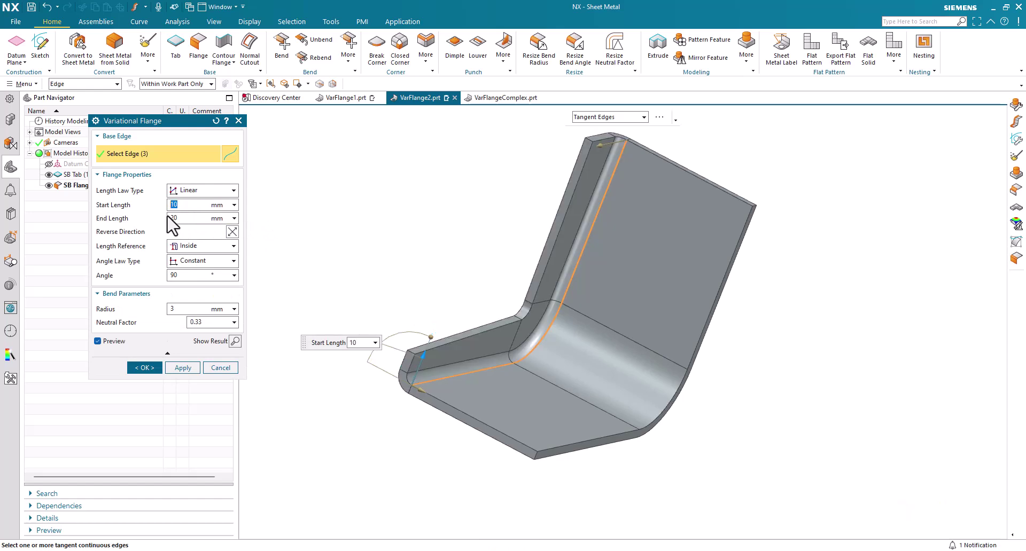
double_click(171, 219)
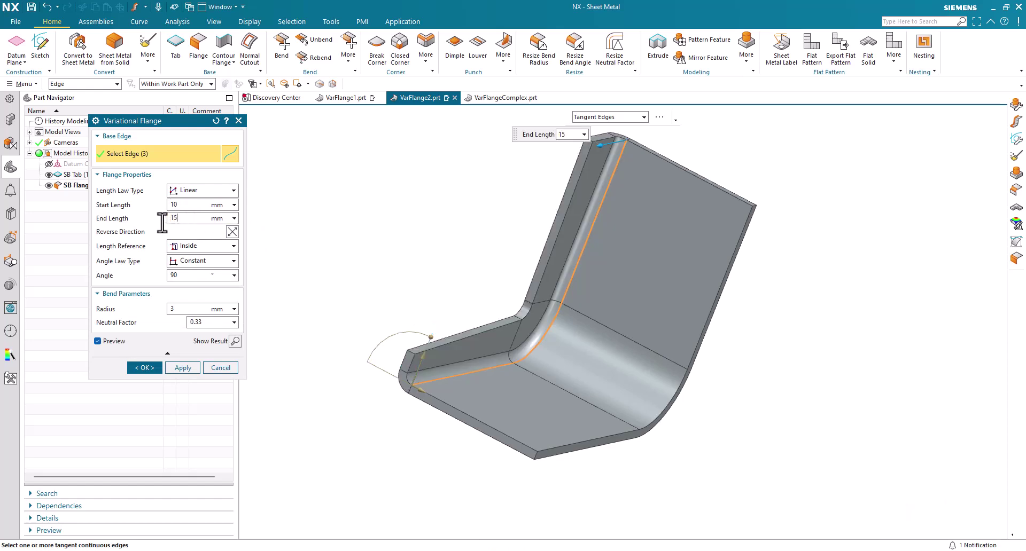
text(15)
key(Return)
middle_drag(251, 238, 374, 350)
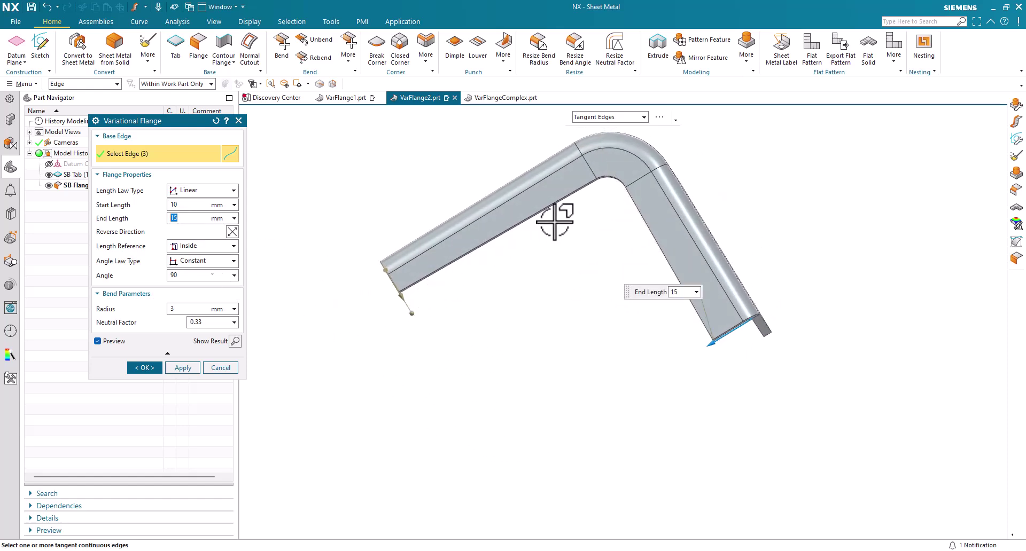
middle_drag(534, 326, 184, 195)
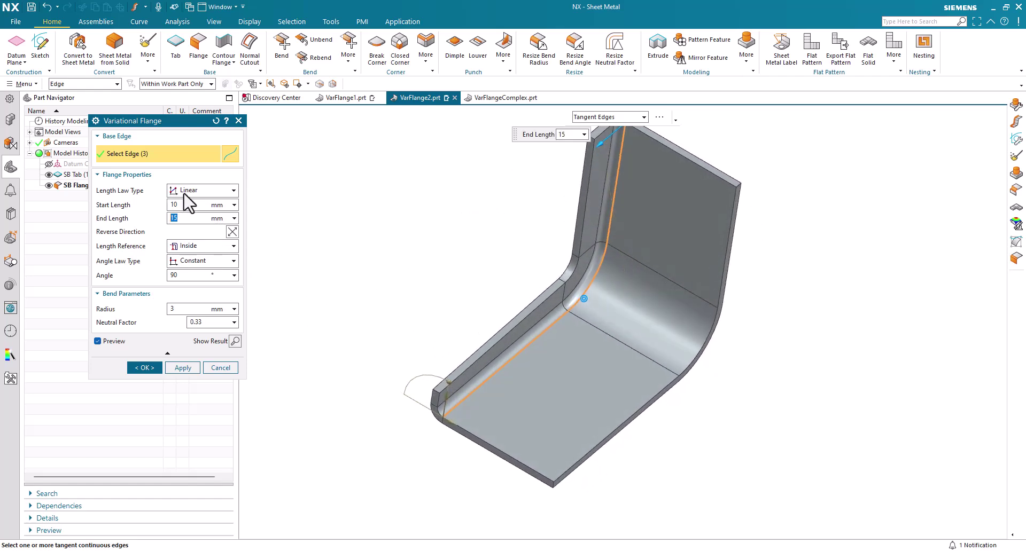
Apply a Linear angle law with a 50° end angle
click(183, 261)
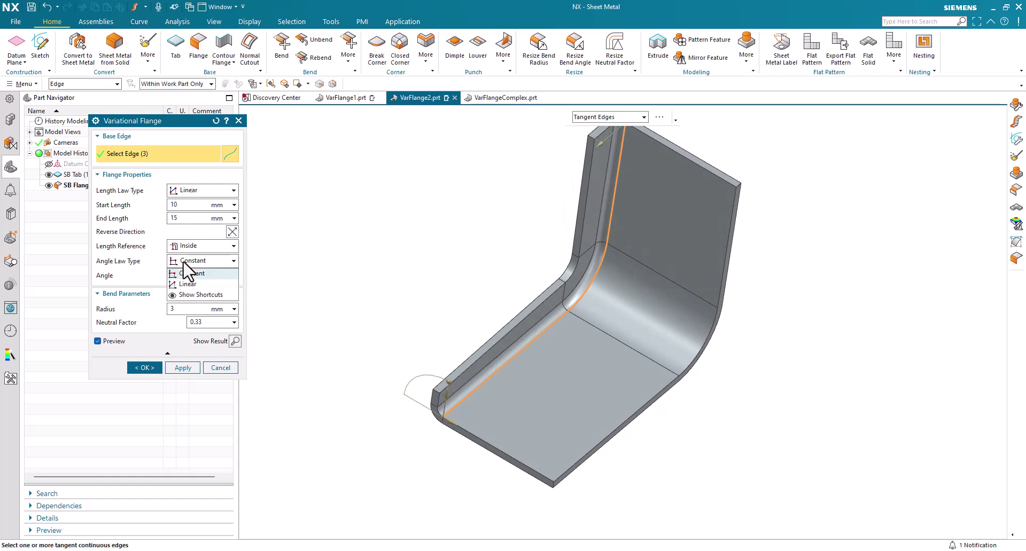
click(187, 288)
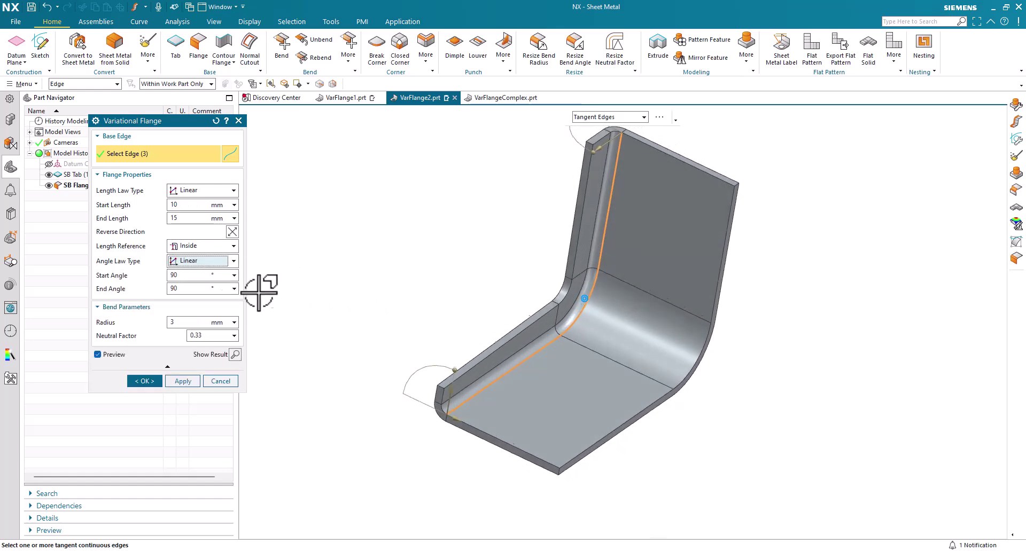
click(185, 289)
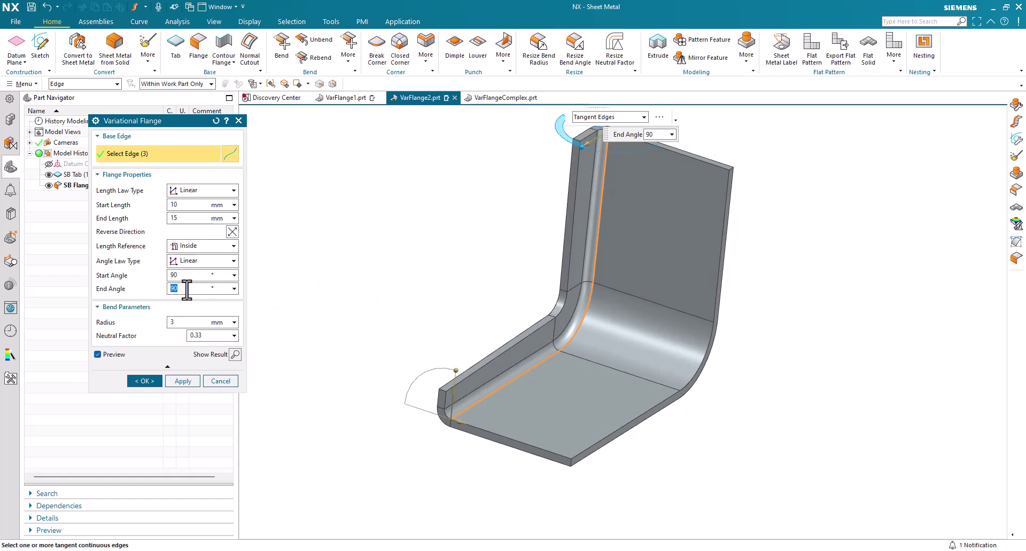
text(50)
key(Return)
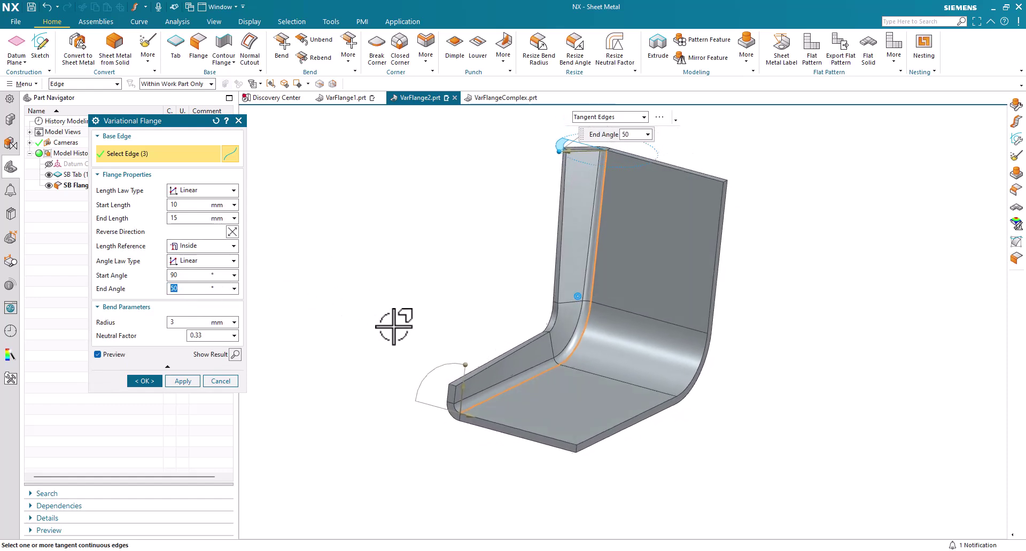
middle_drag(394, 327, 417, 371)
scroll(428, 394, down, 4)
scroll(428, 403, down, 5)
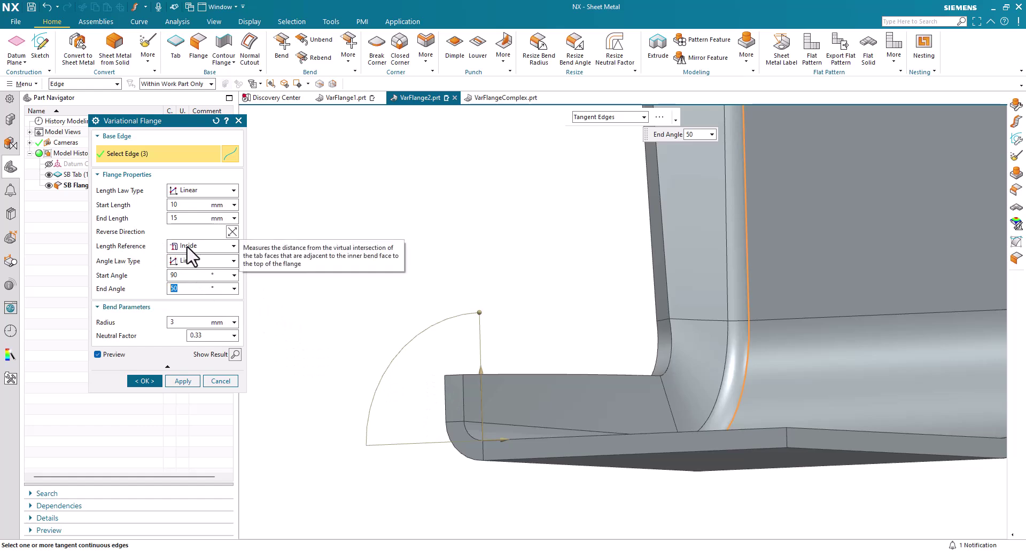
Review the Length Reference options and keep Inside
click(191, 248)
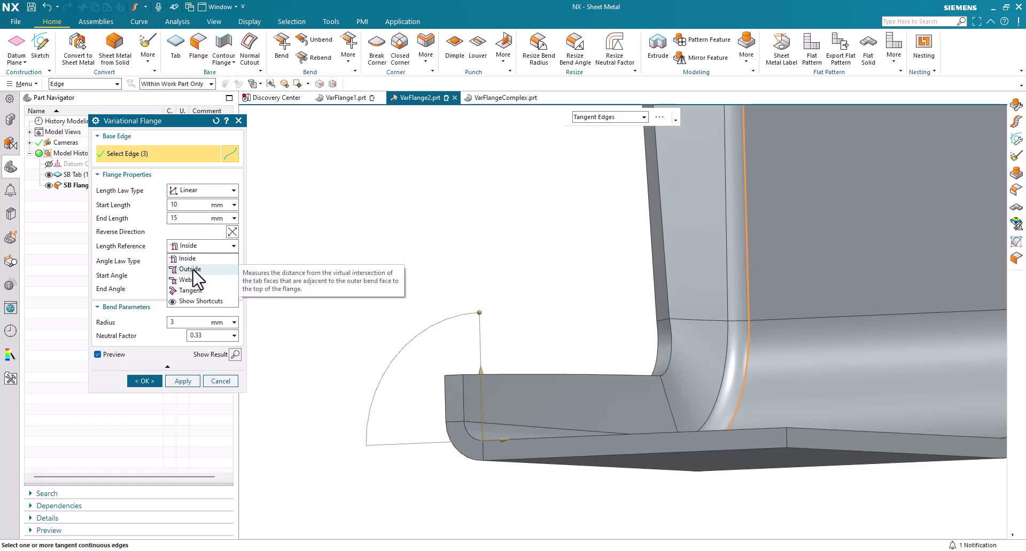
click(267, 229)
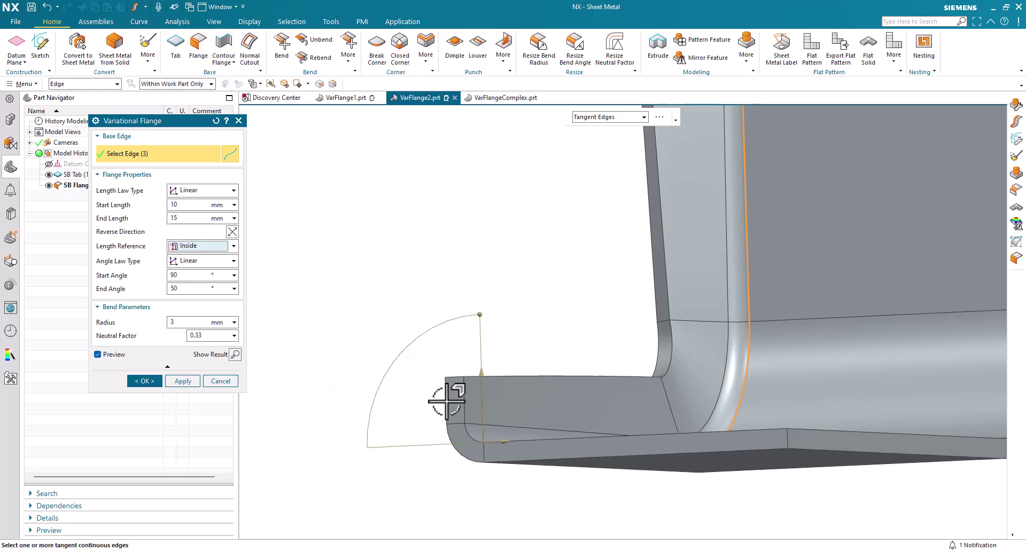
mouse_move(451, 405)
middle_down()
mouse_move(446, 389)
mouse_move(614, 309)
mouse_move(645, 268)
mouse_move(615, 274)
middle_up()
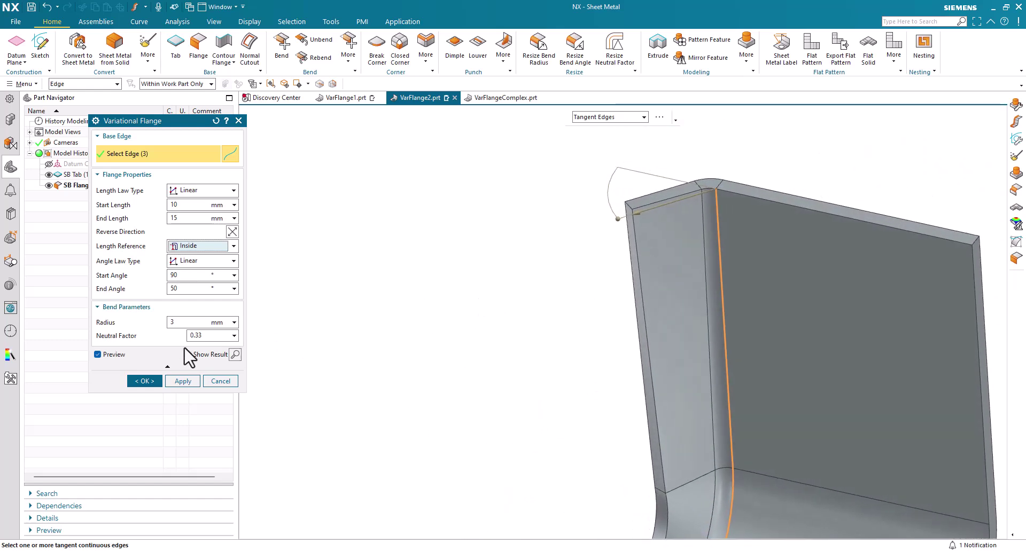
Commit the tapered, angle-varying flange as Variational Flange (6) and review it
click(144, 381)
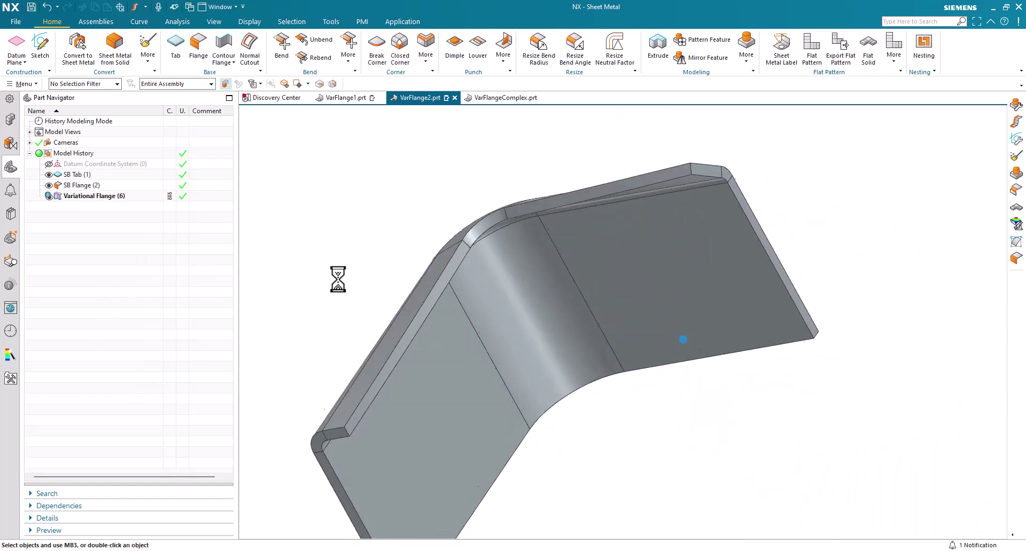
middle_drag(677, 387, 637, 372)
middle_drag(338, 279, 394, 181)
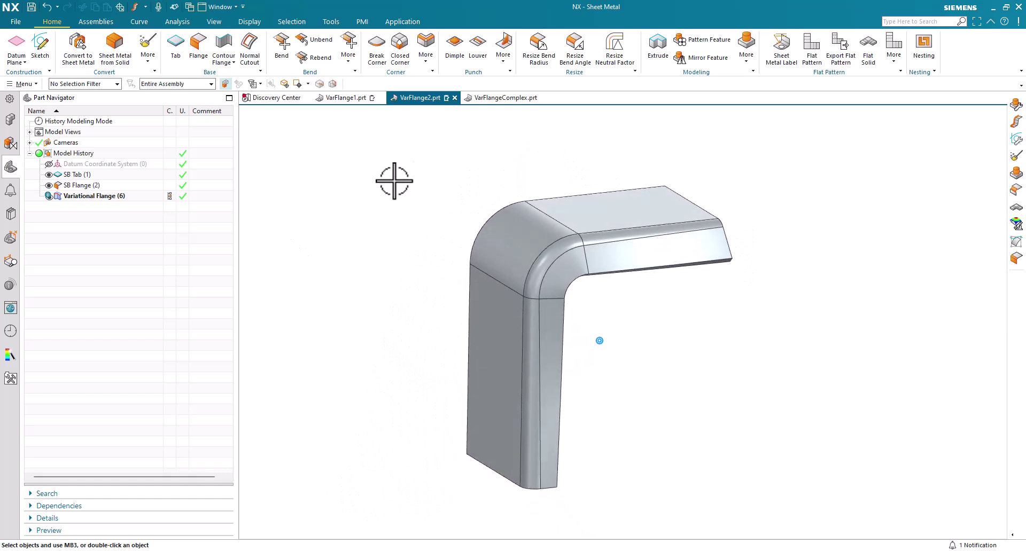
Switch to the VarFlangeComplex.prt part
click(505, 98)
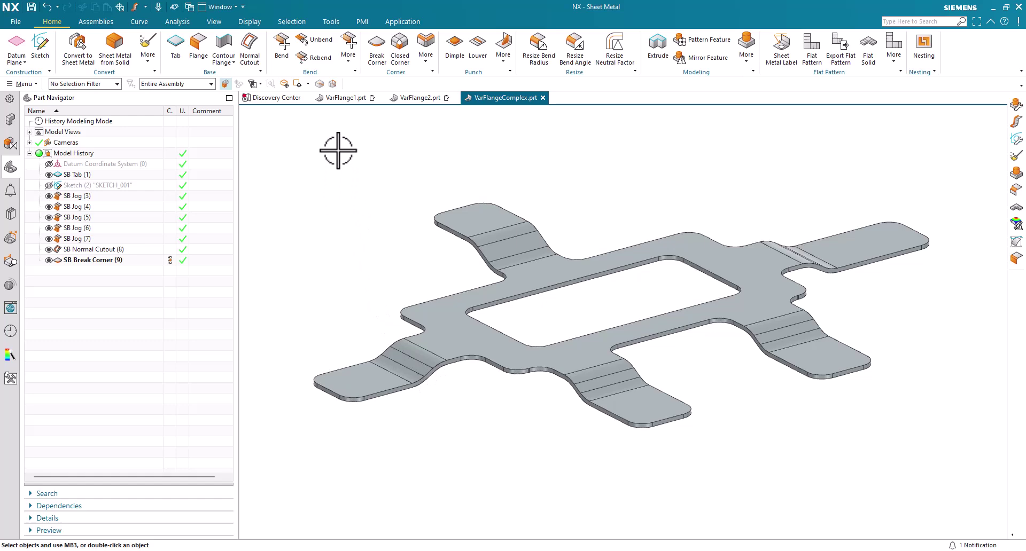
Start a new Variational Flange and reset its settings to defaults
click(348, 56)
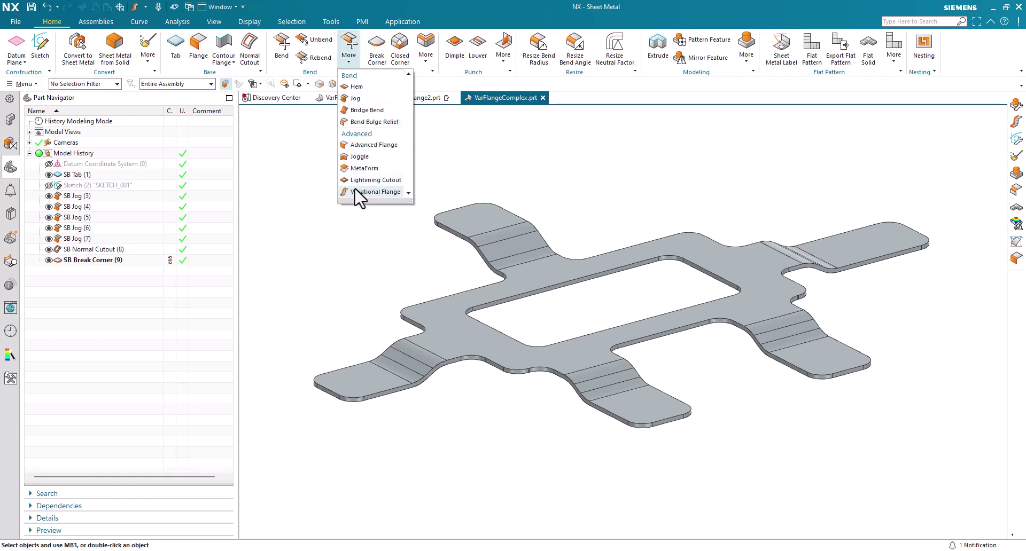
click(374, 193)
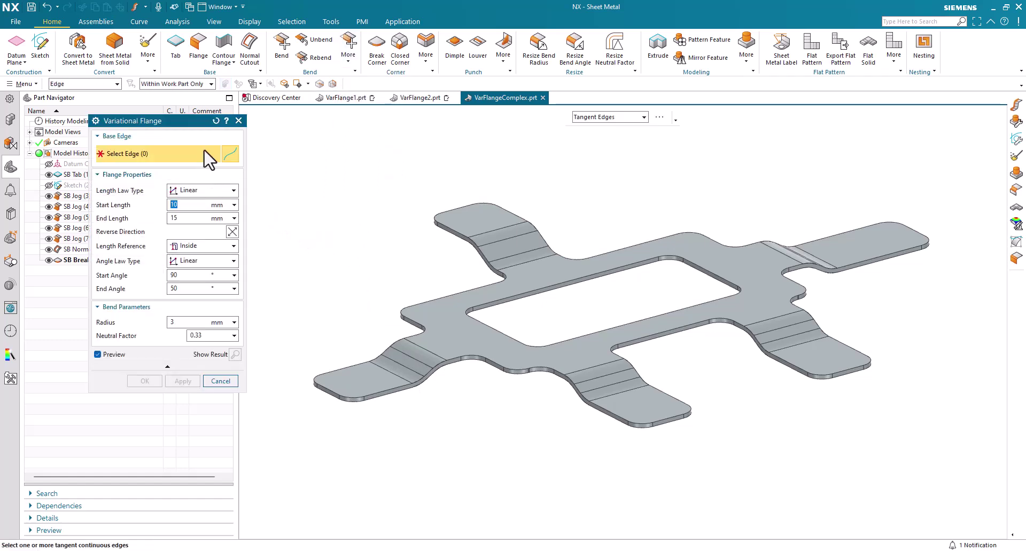
click(216, 122)
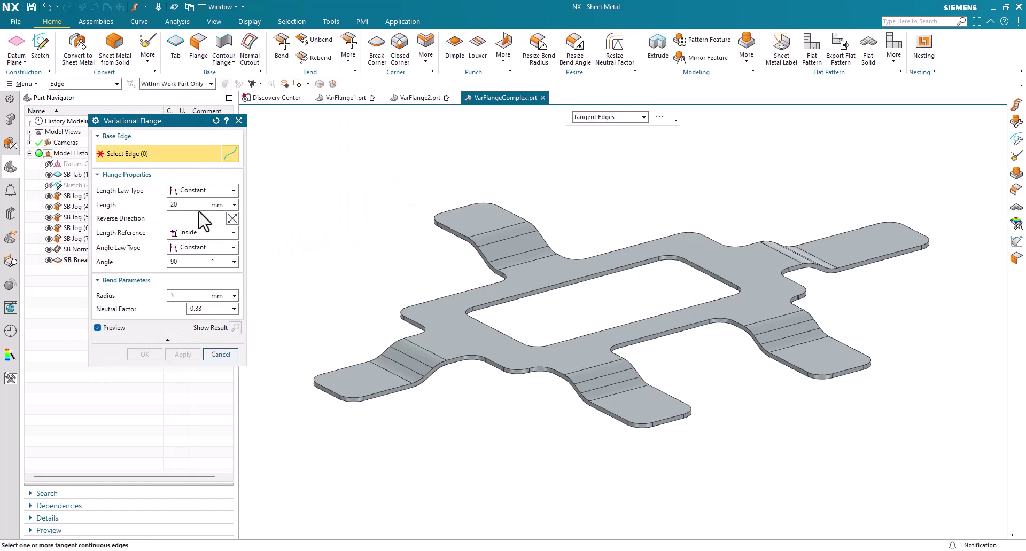
drag(178, 204, 165, 207)
Select the bracket's 88-edge tangent chain and set the flange length to 3 mm
click(385, 398)
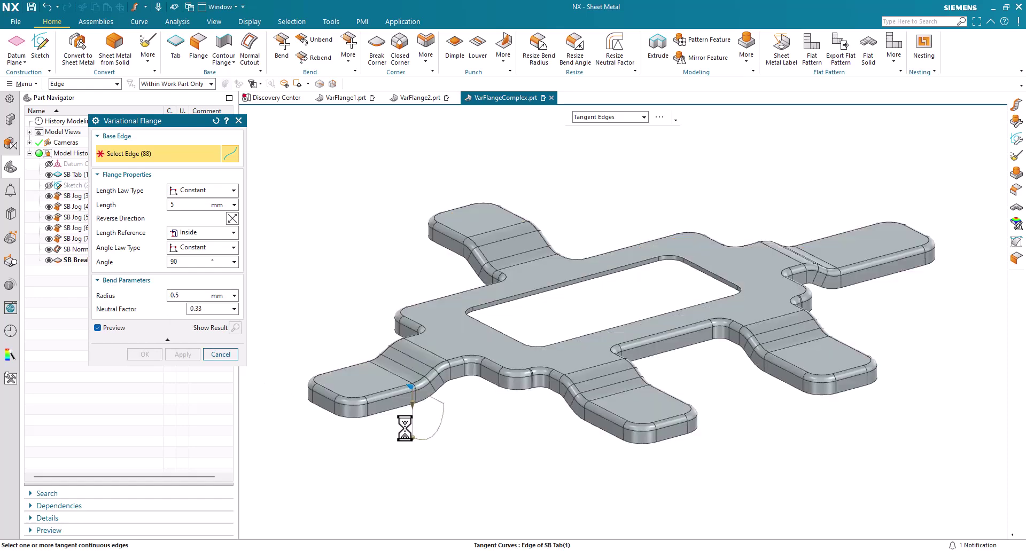
click(168, 206)
text(3)
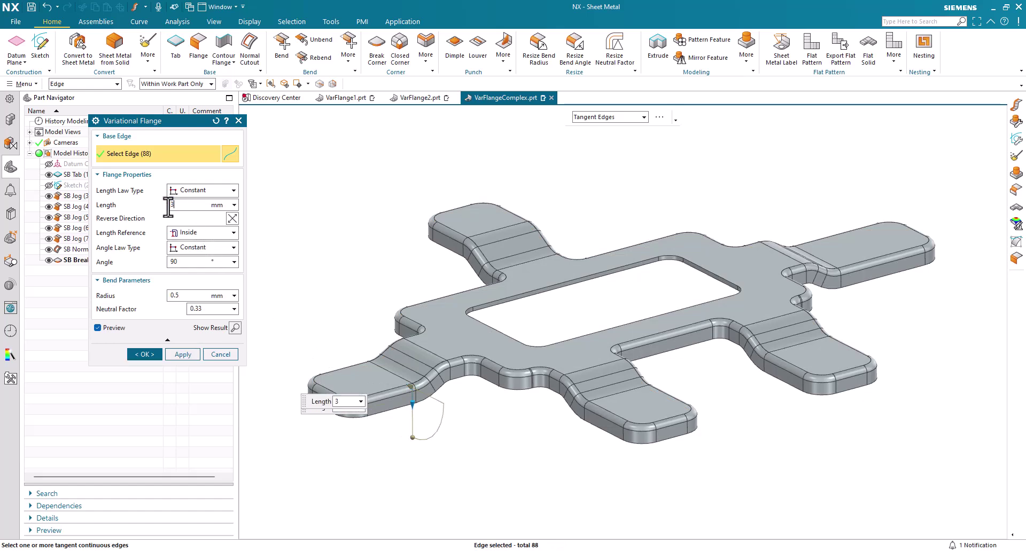
key(Return)
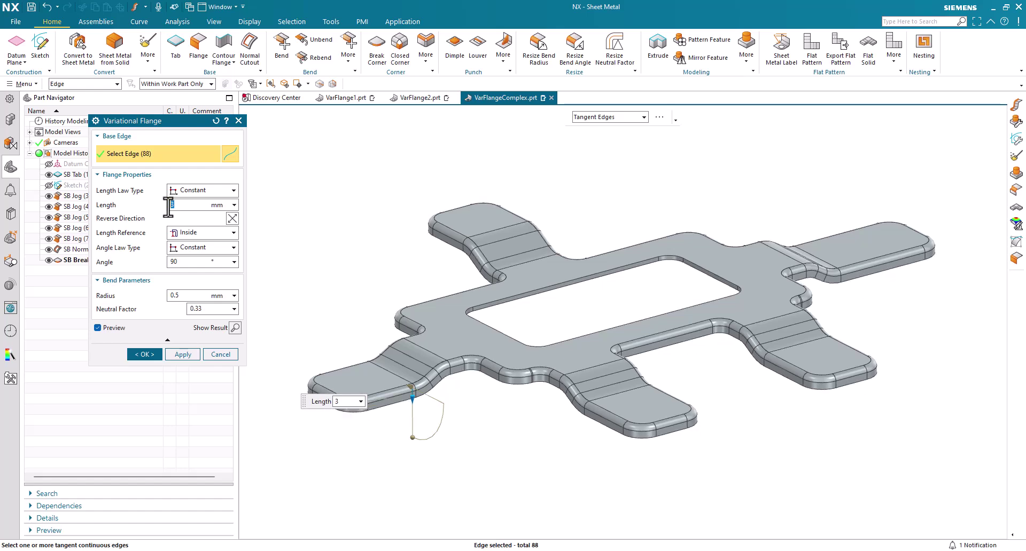
middle_drag(312, 241, 320, 268)
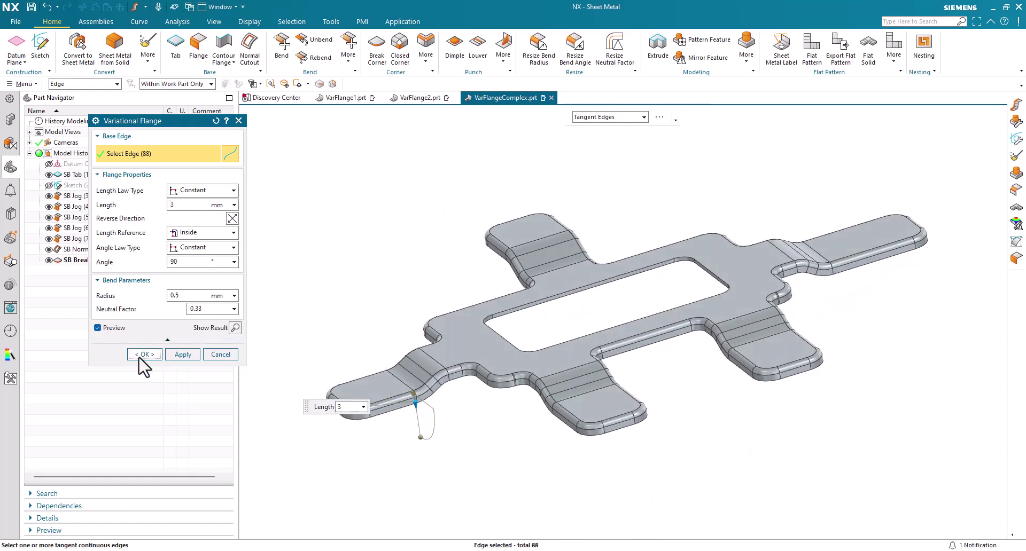